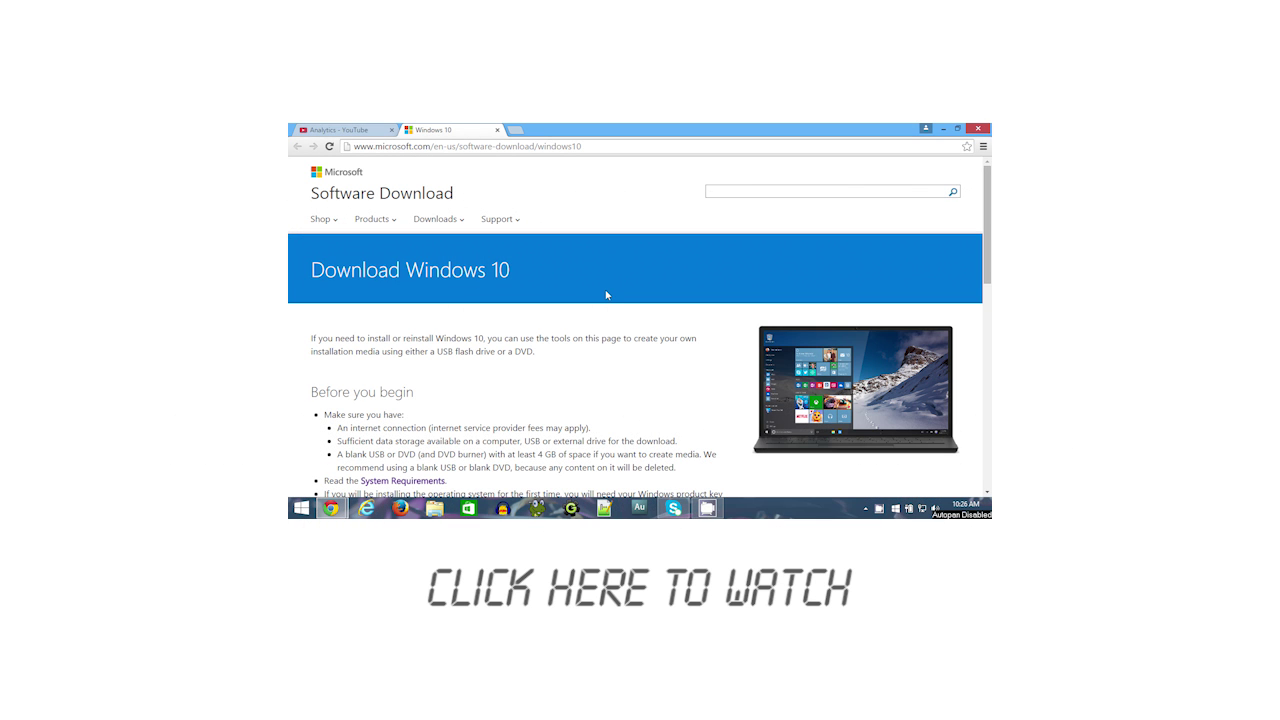
Start the 64-bit 'Download Tool Now' download of the Windows 10 media creation tool.
scroll(608, 296, down, 5)
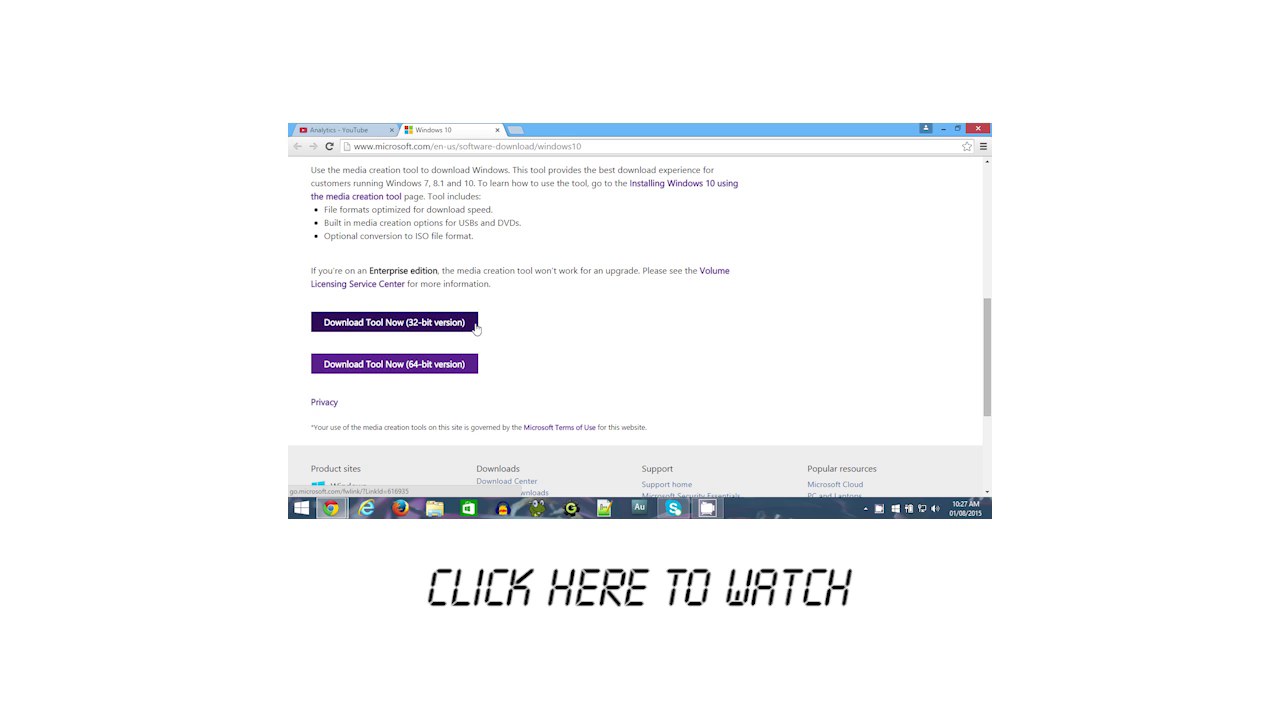
click(472, 365)
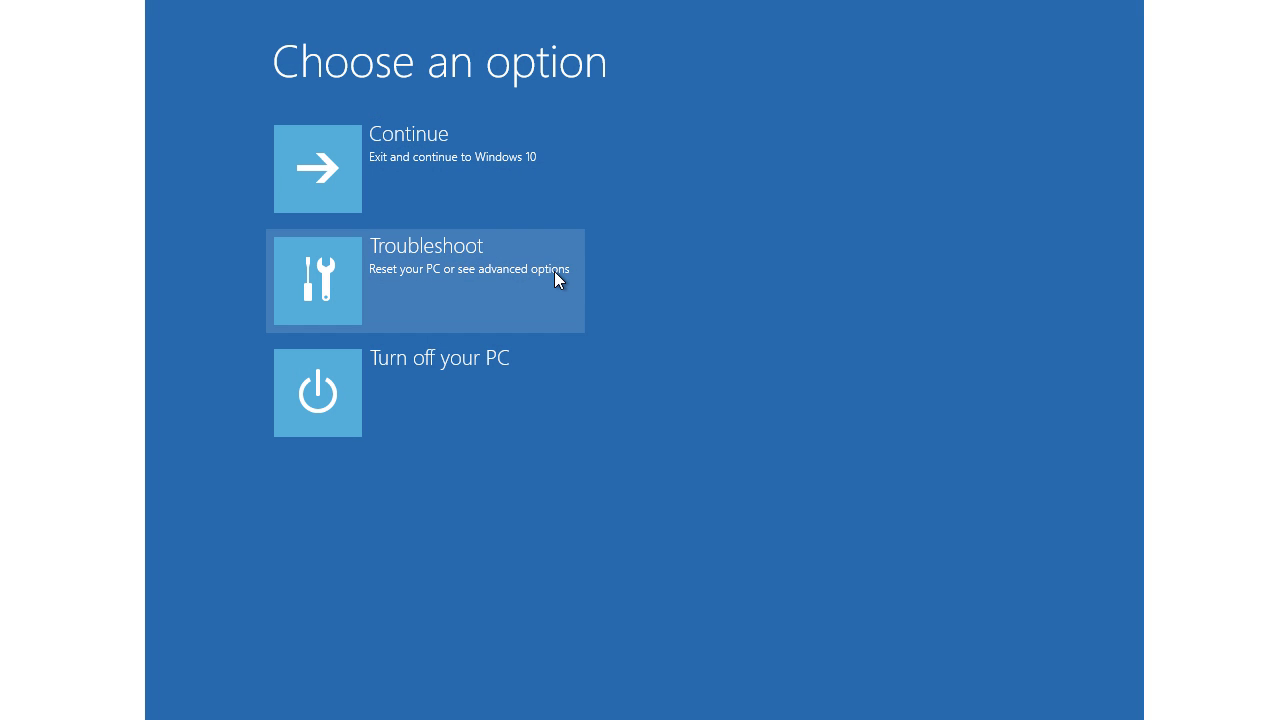
Go through Troubleshoot, Advanced options and Startup Settings, then restart the PC.
click(553, 271)
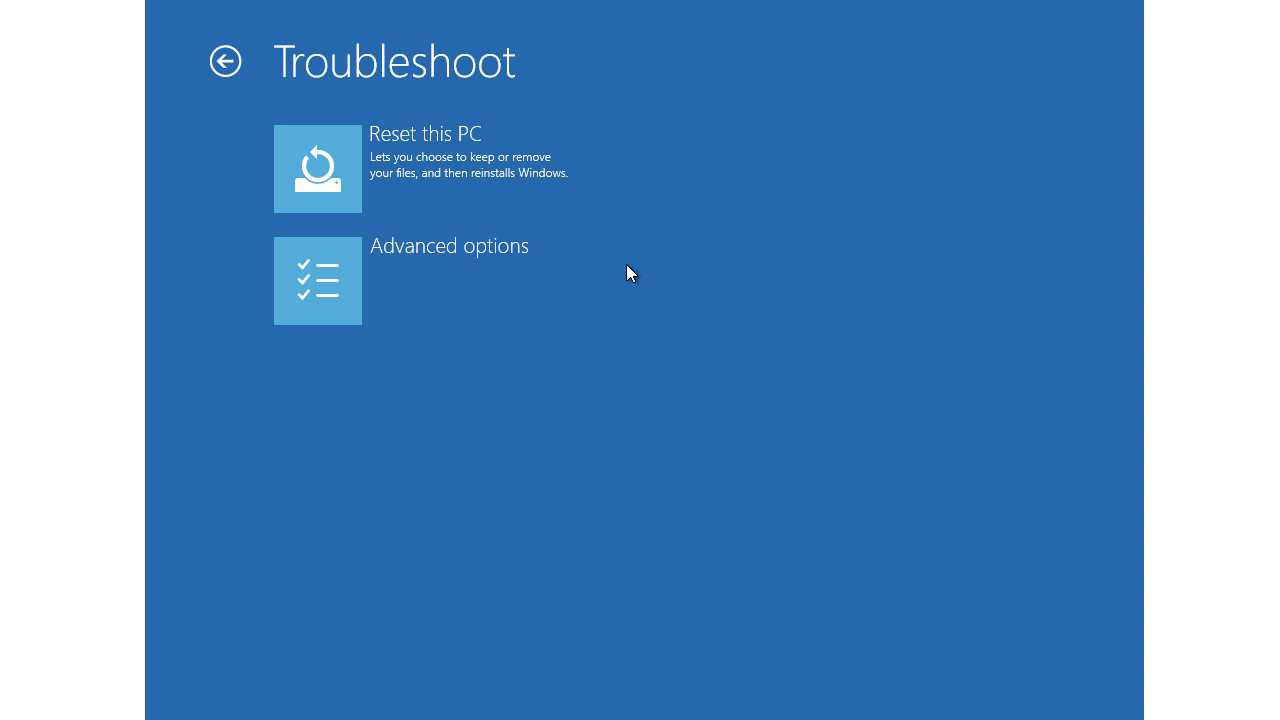
click(550, 267)
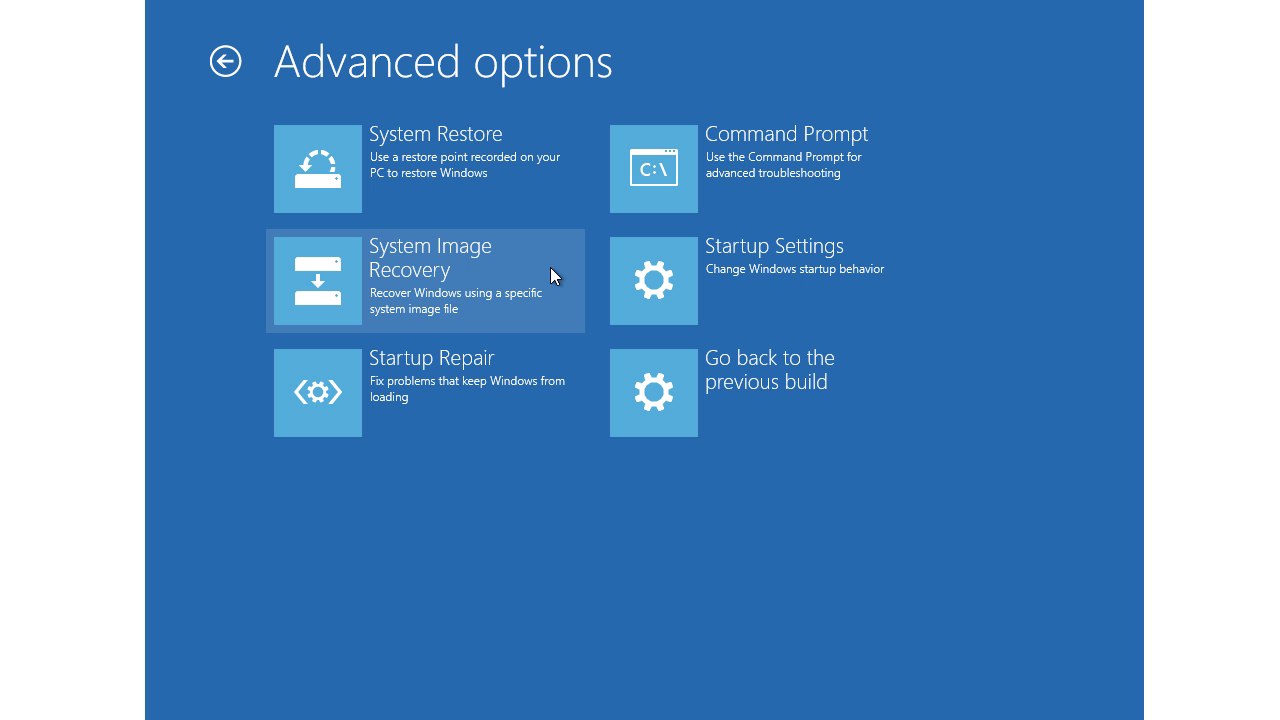
click(810, 290)
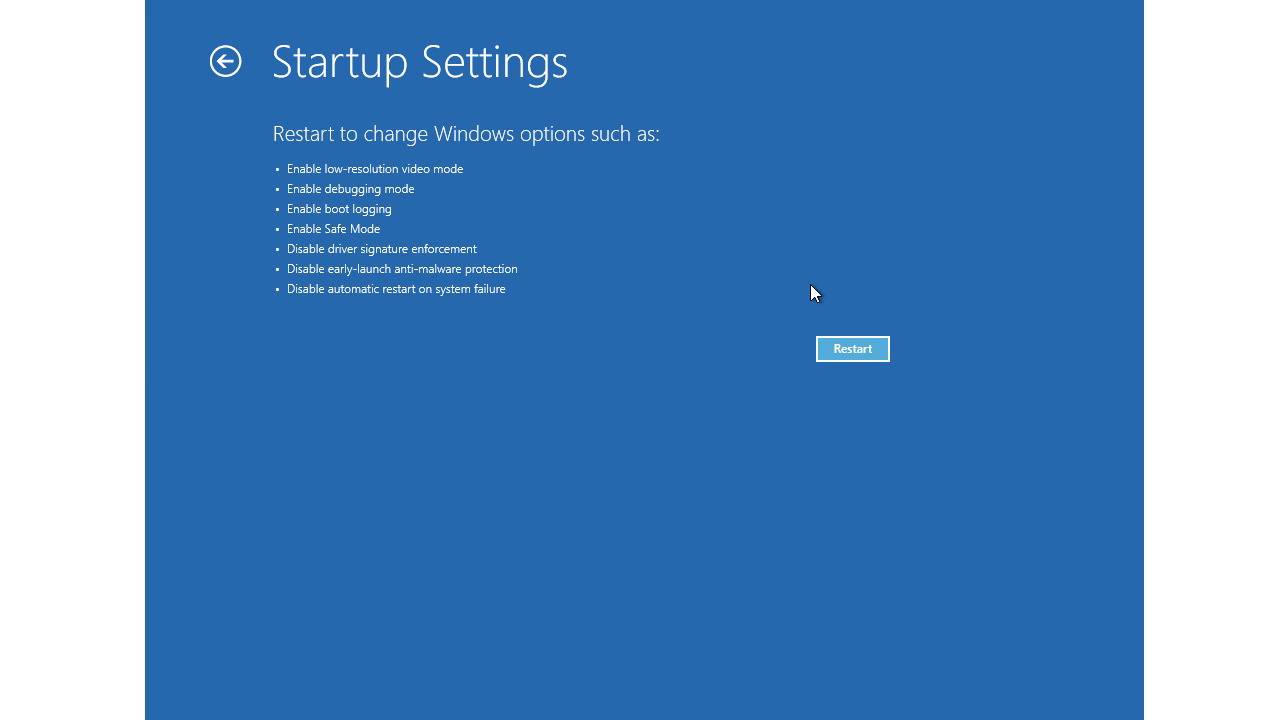
click(850, 349)
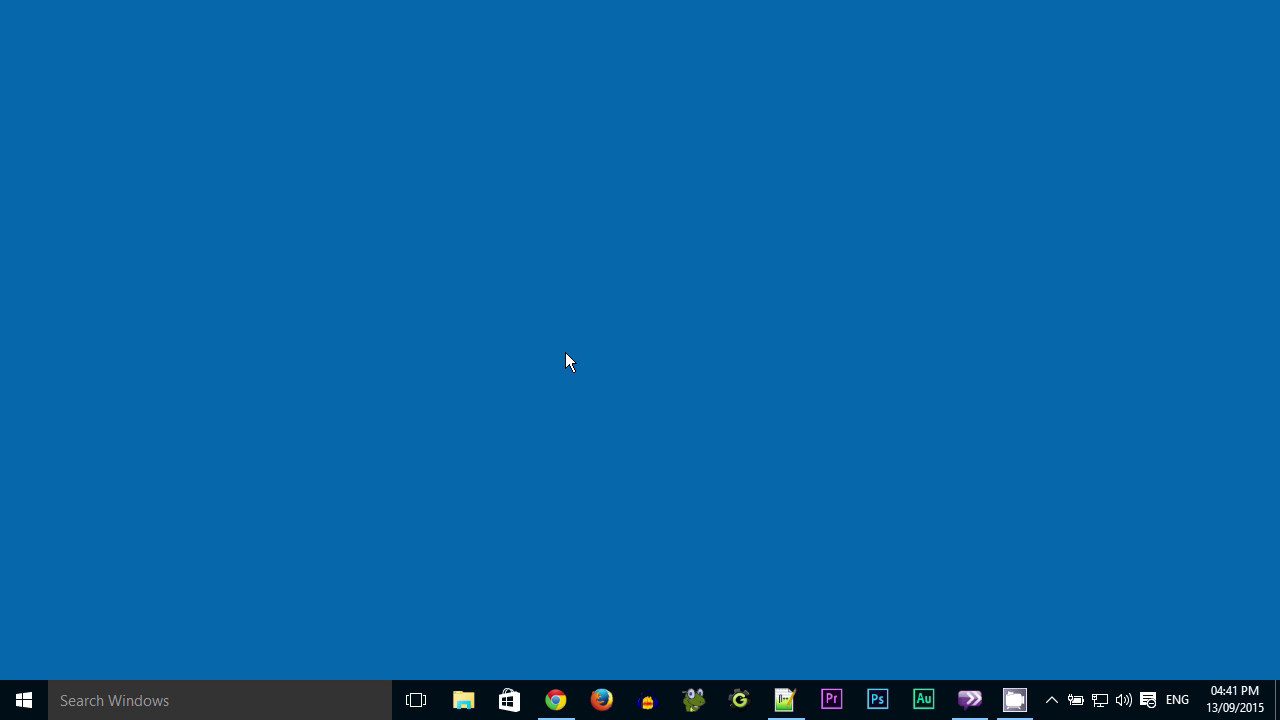
Bring up the Run dialog with devmgmt.msc in the Open box.
key(super+r)
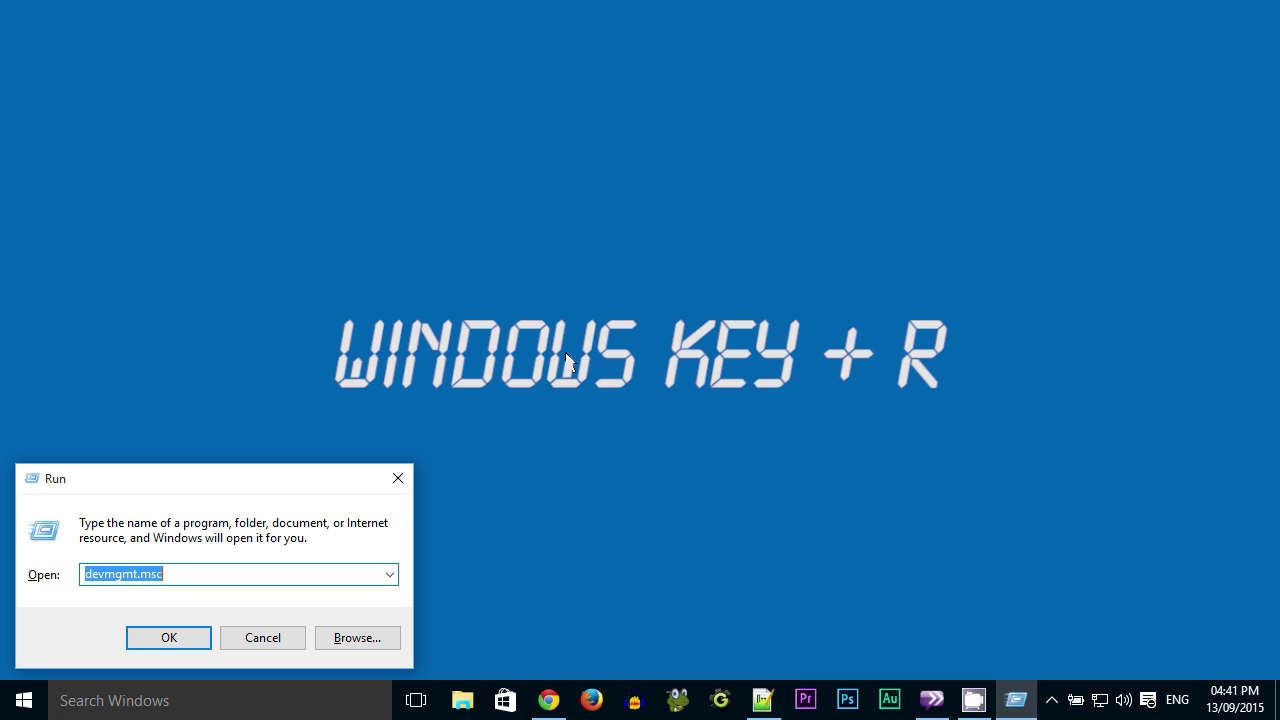
click(172, 576)
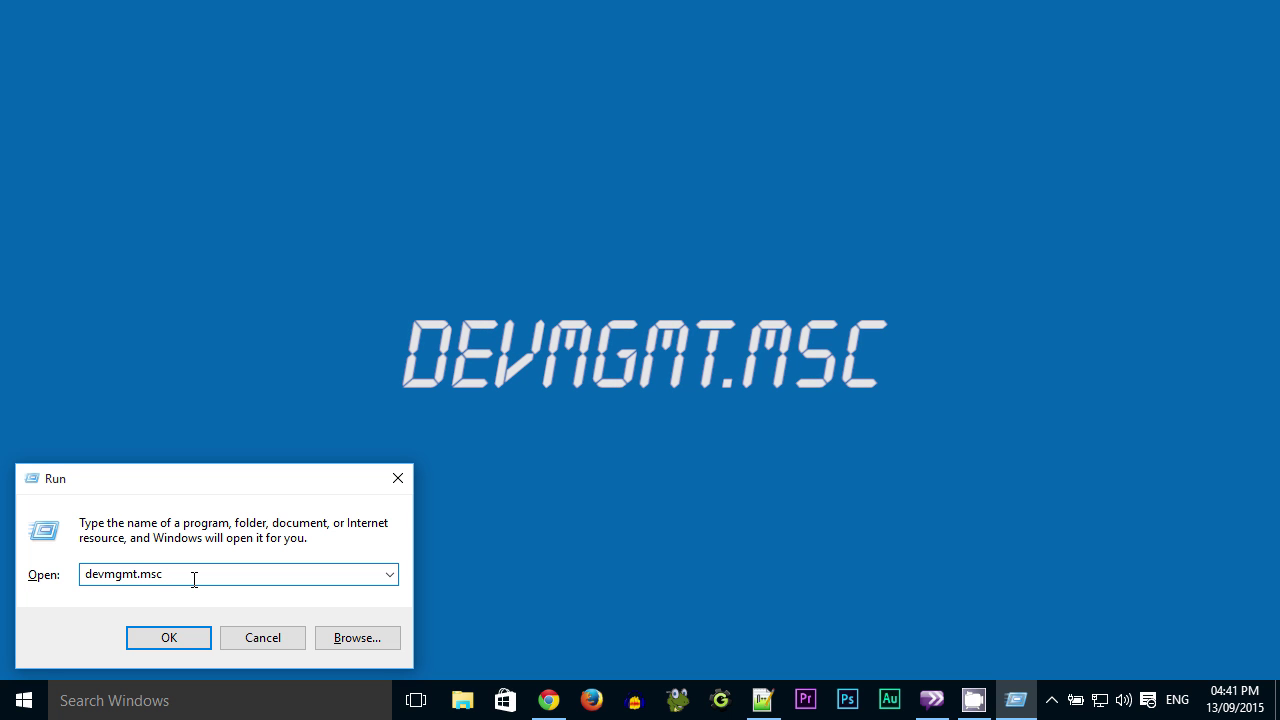
Launch Device Manager, expand Display adapters and right-click the NVIDIA GeForce GTX 850M.
click(185, 633)
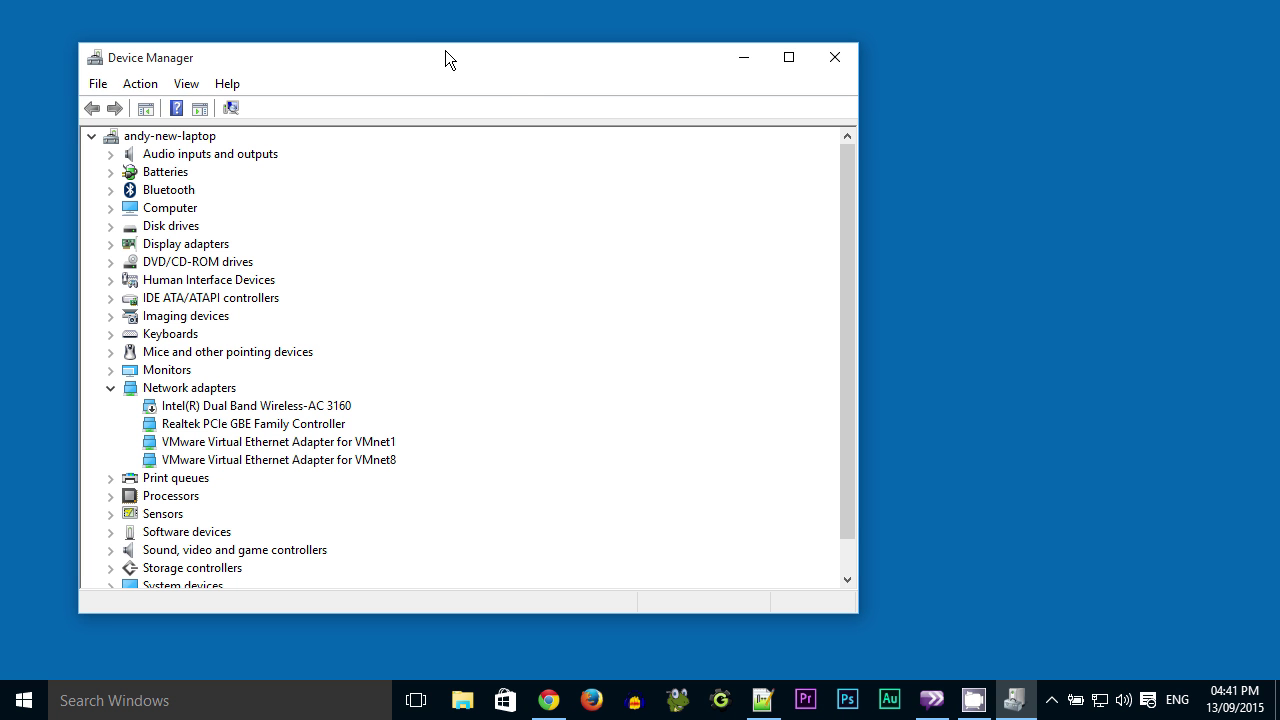
drag(445, 50, 597, 61)
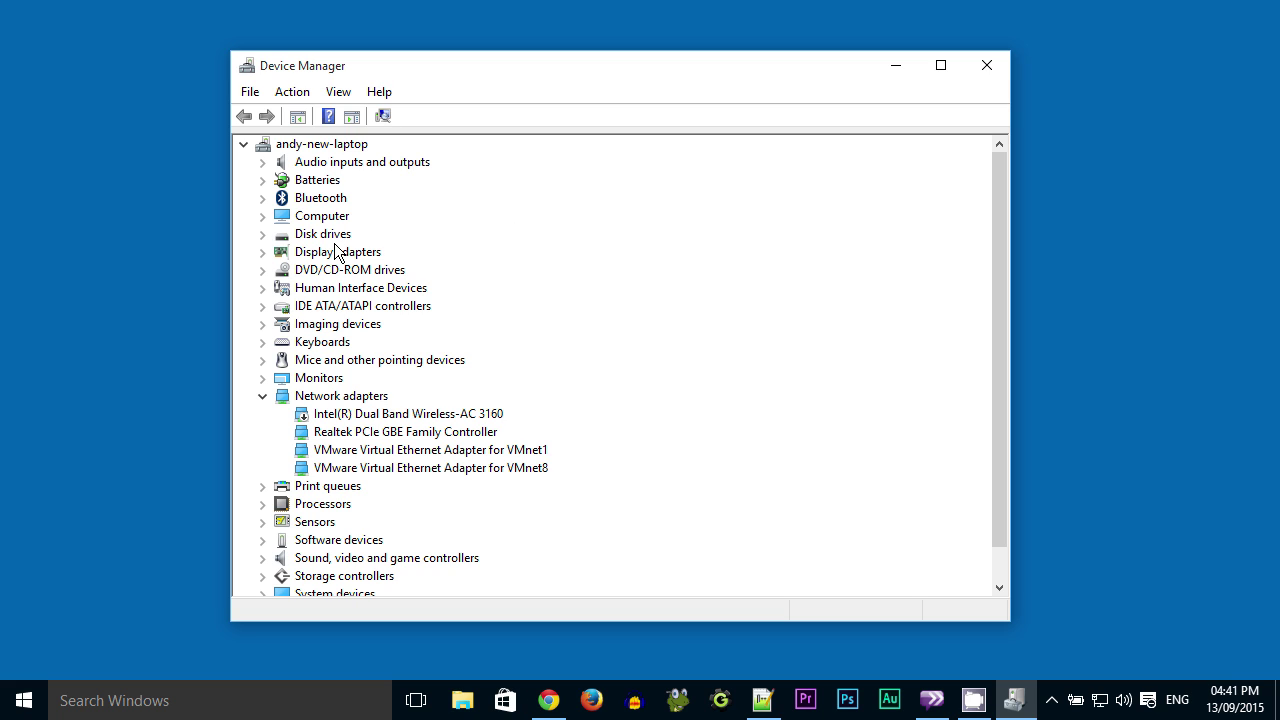
click(269, 254)
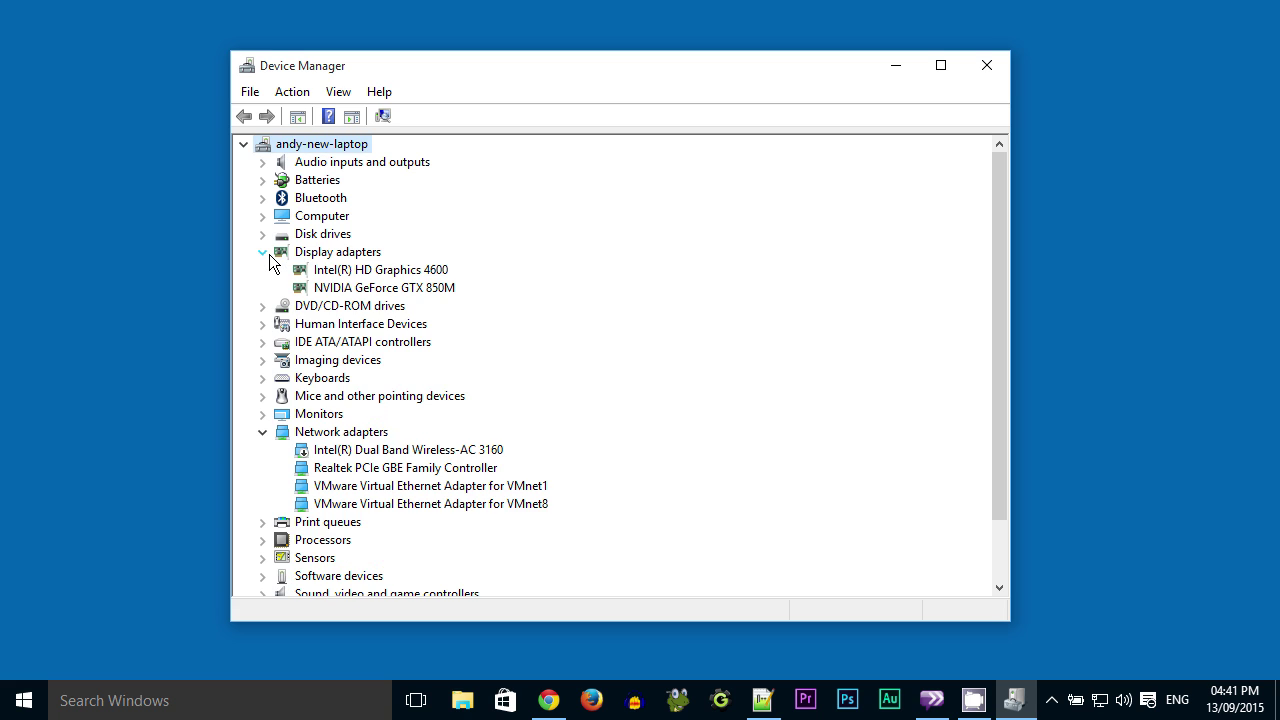
right_click(441, 289)
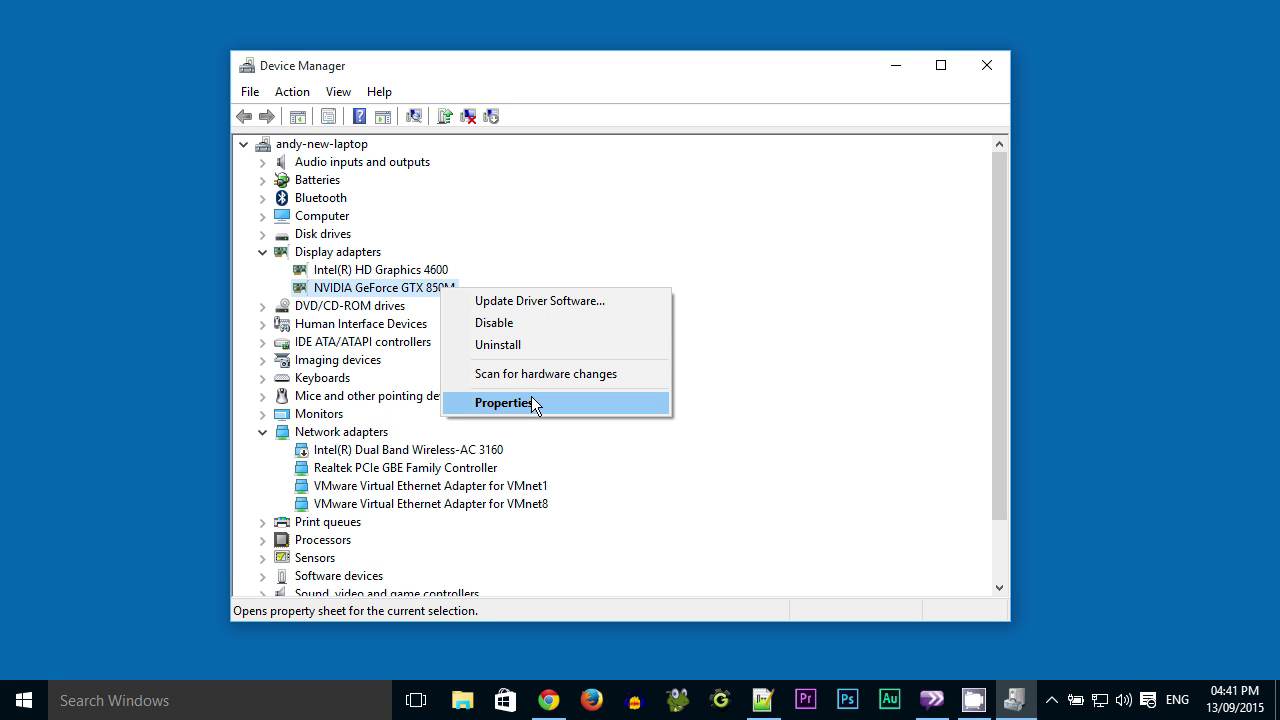
Open the GTX 850M Properties, view its Driver tab and choose Update Driver.
click(532, 402)
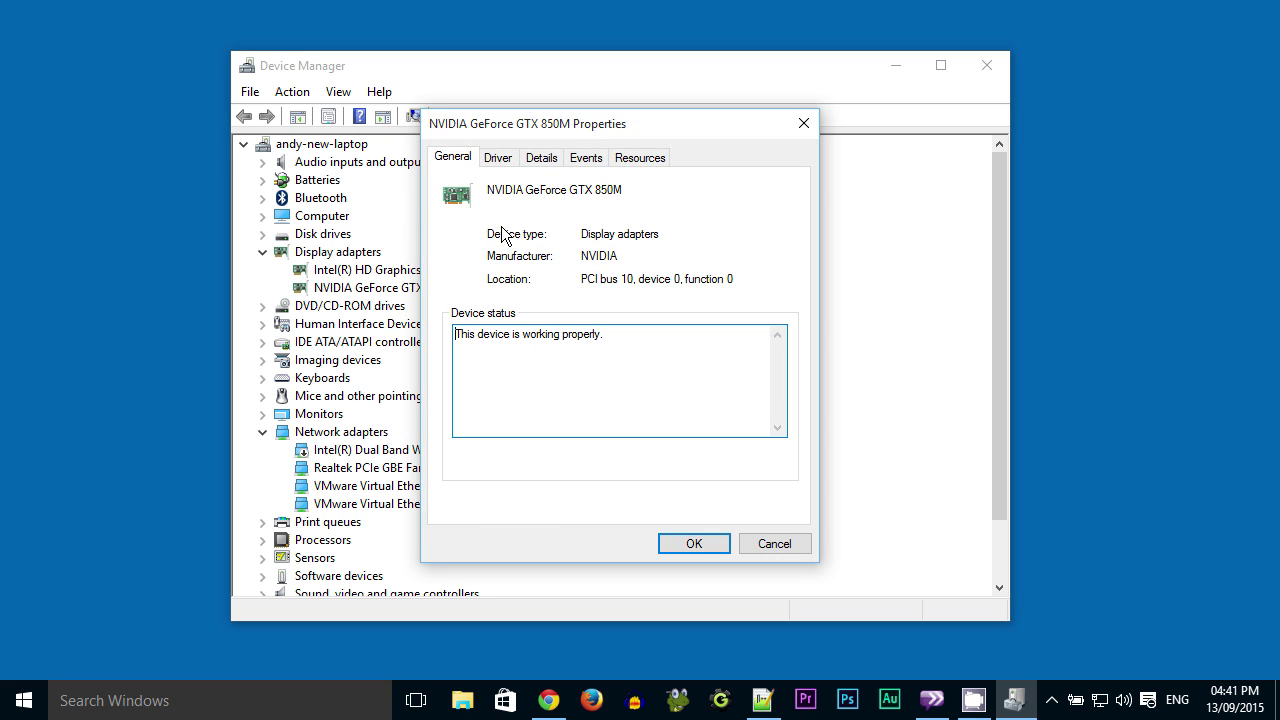
click(491, 170)
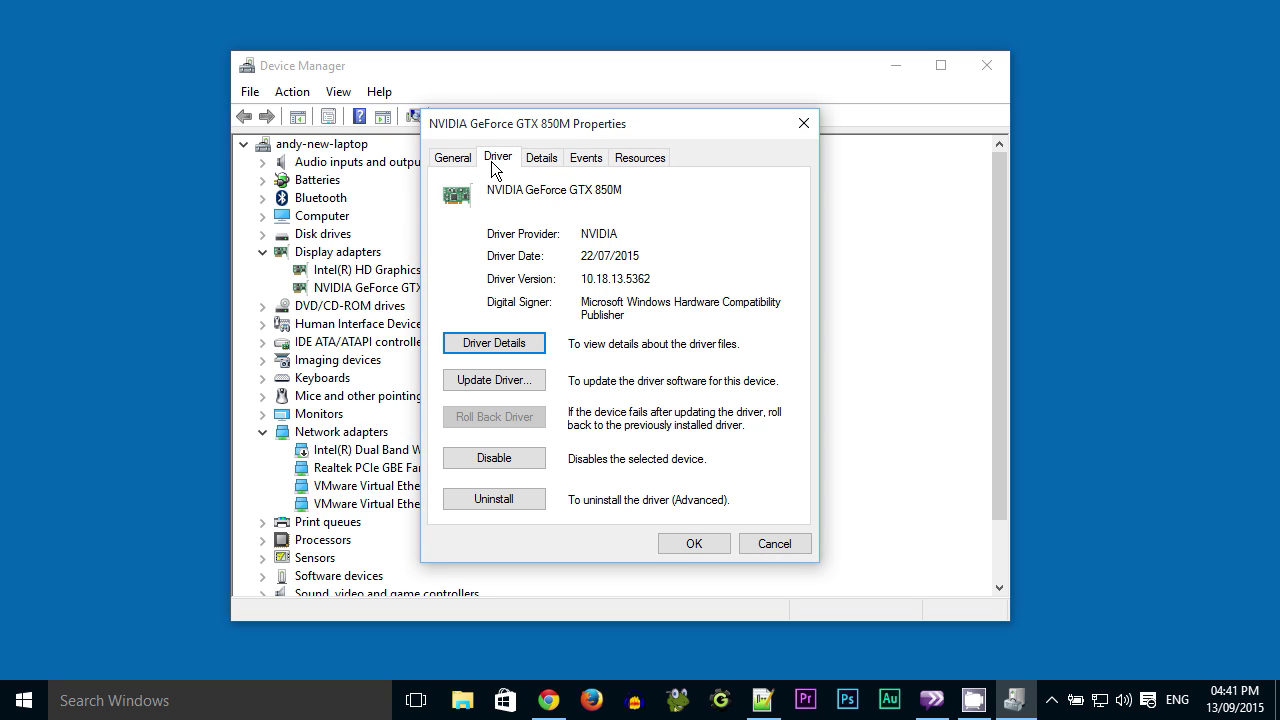
click(540, 382)
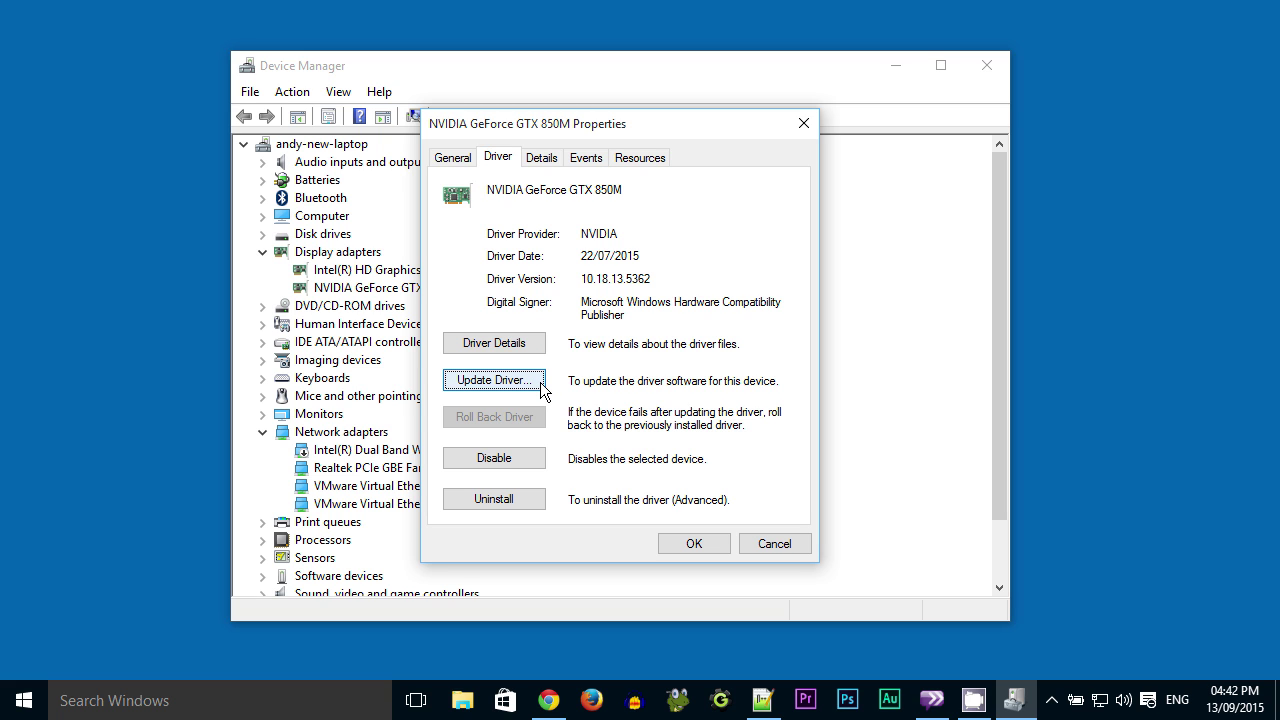